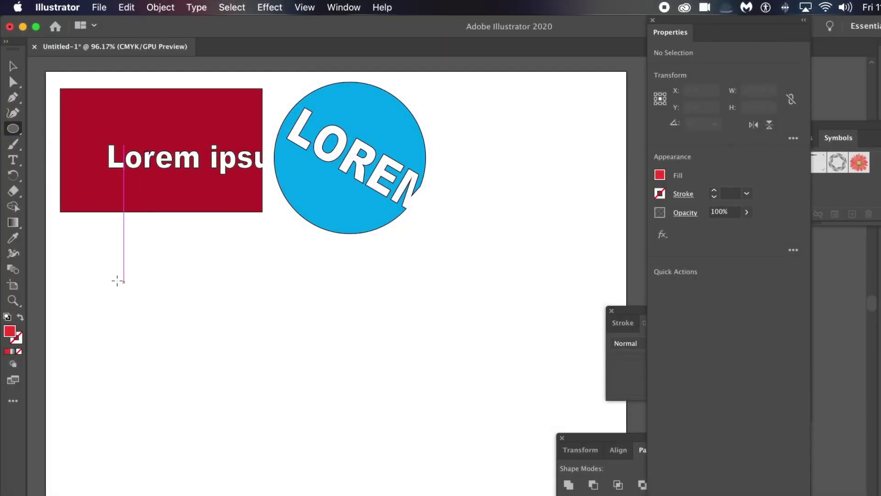
- Draw a red ellipse about 494 by 369 pt and place Lorem ipsum placeholder text, enlarged to about 569 pt wide, across its right edge
drag(144, 268, 434, 484)
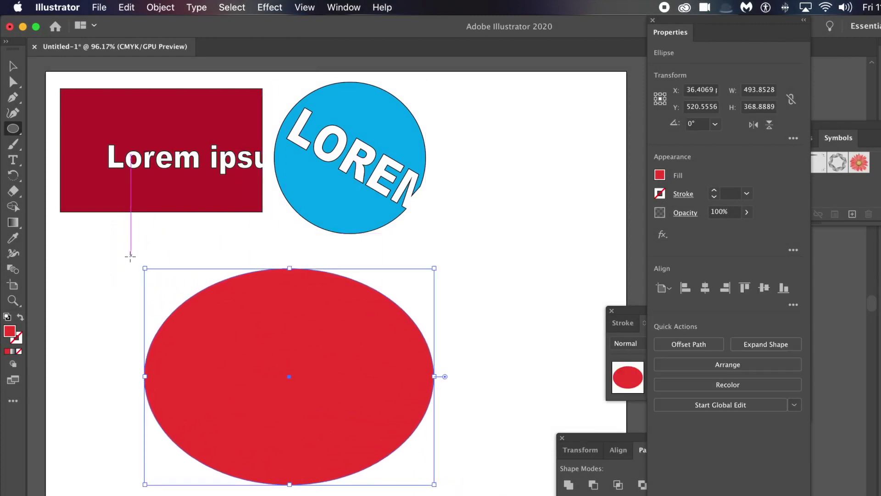
click(14, 160)
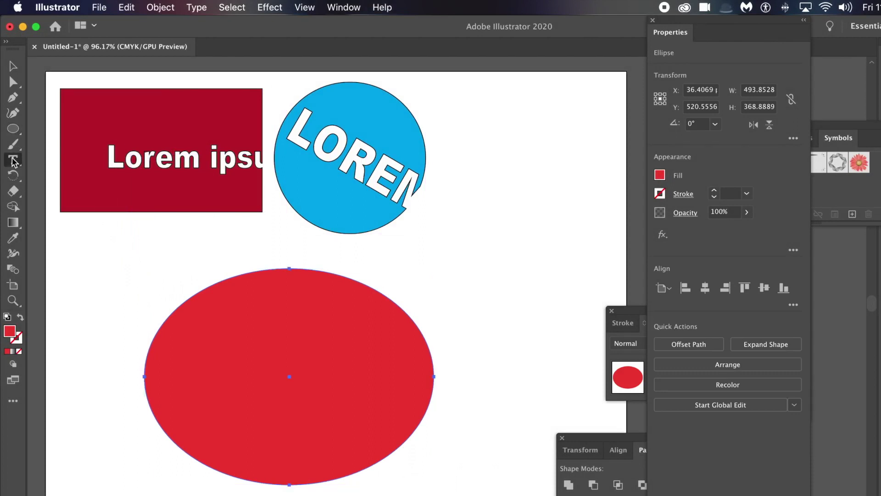
click(448, 315)
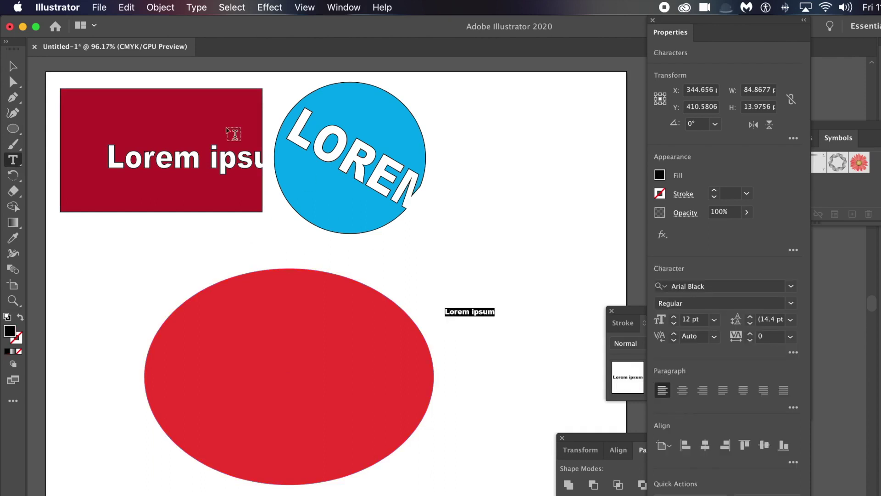
click(13, 67)
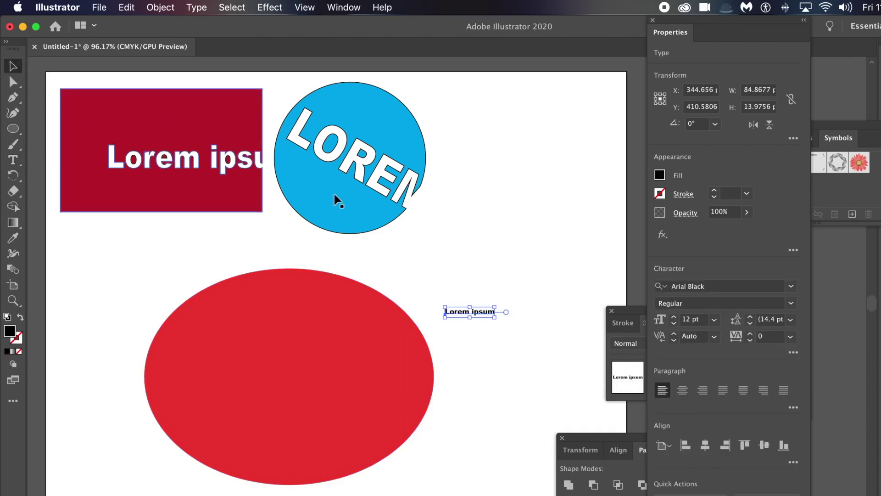
drag(443, 318, 161, 367)
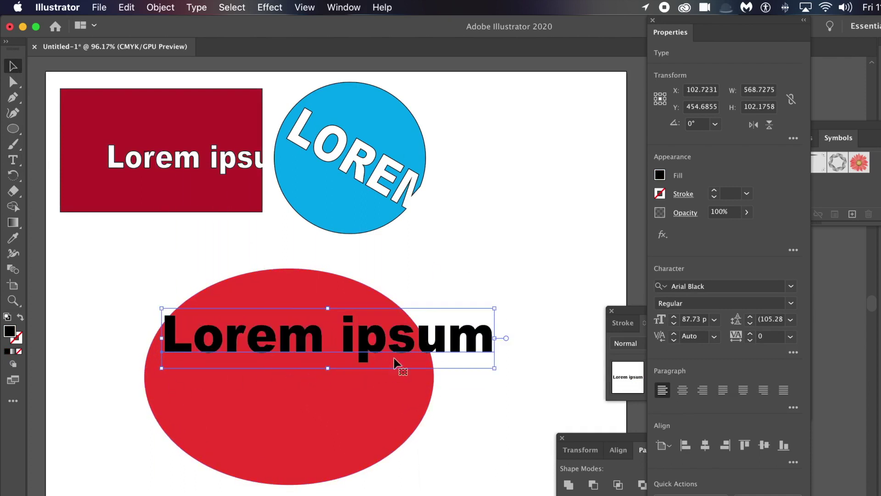
drag(385, 351, 401, 384)
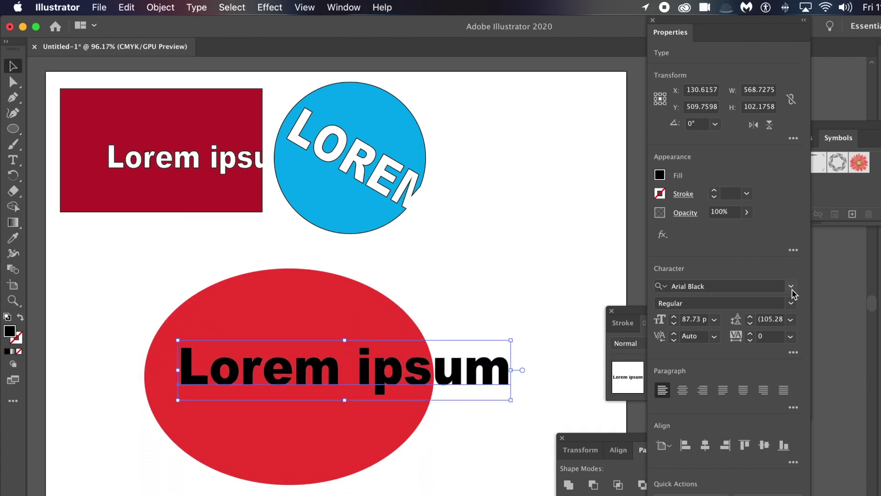
- Set the font of the text on the ellipse to Skia and expand the text's object and fill
click(792, 287)
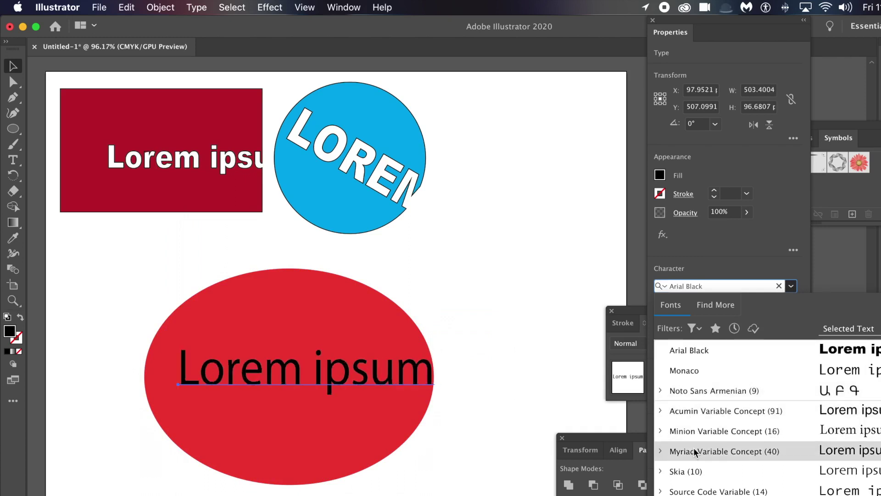
click(693, 475)
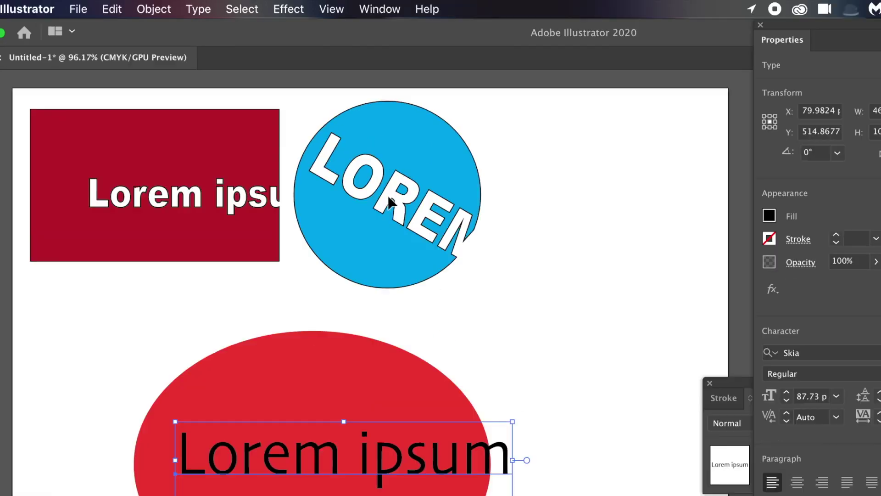
click(146, 9)
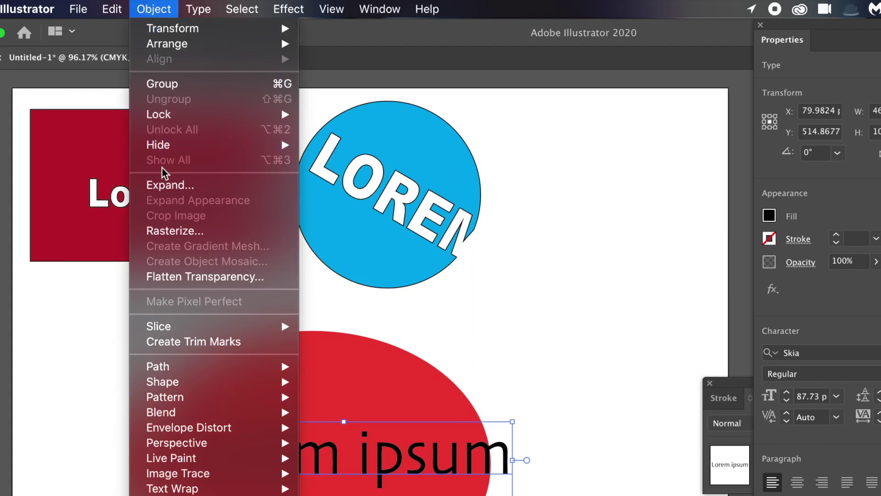
click(162, 186)
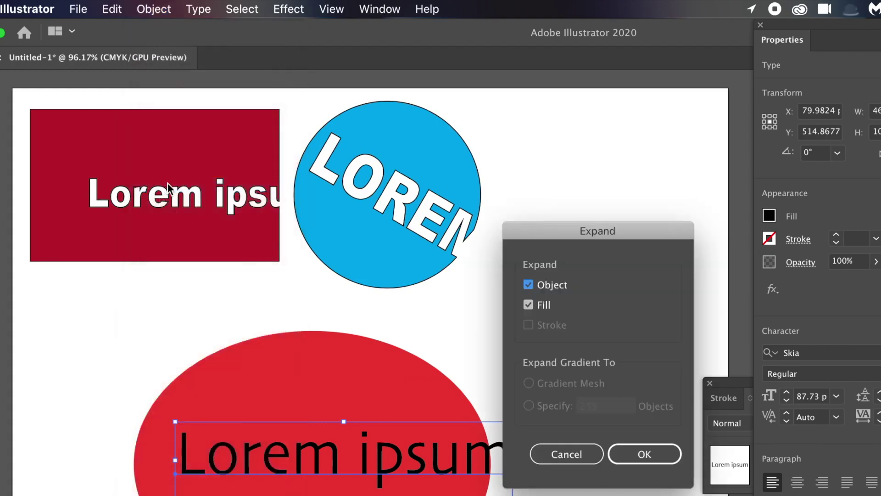
click(645, 453)
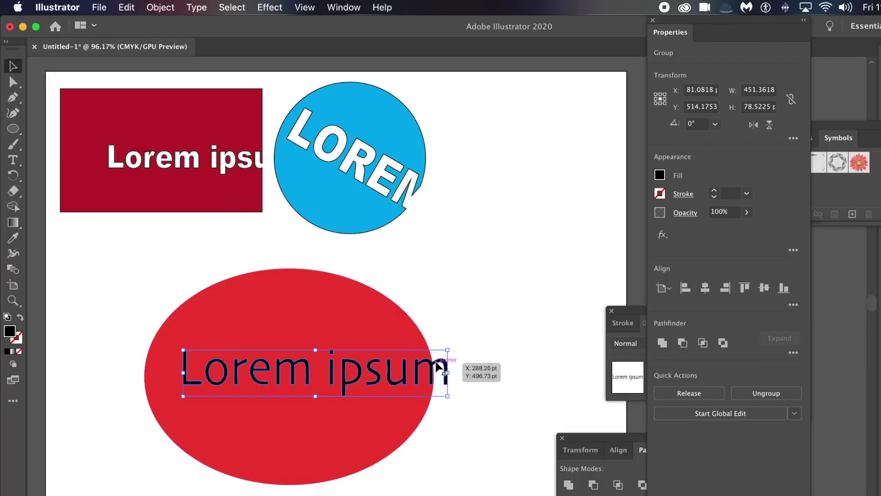
- Move the expanded text up over the ellipse's right edge and cut it out of the ellipse with the Minus Front shape mode
drag(437, 366, 462, 346)
drag(530, 285, 296, 442)
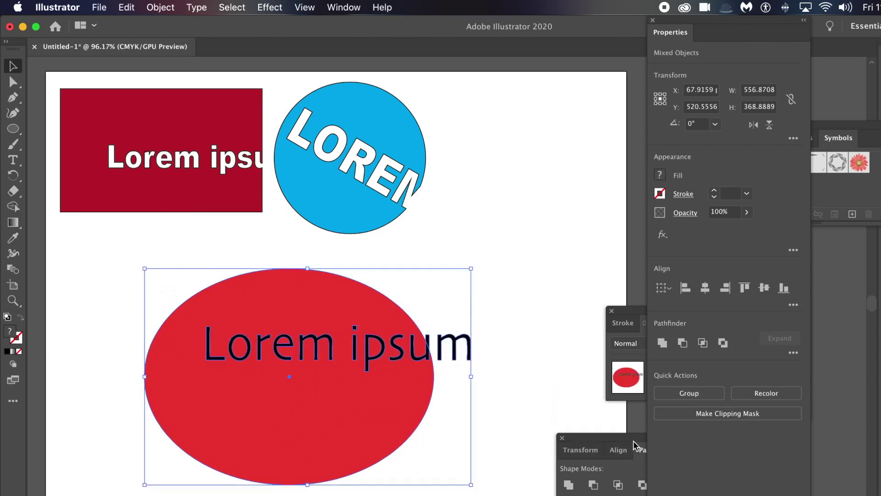
drag(641, 434, 521, 389)
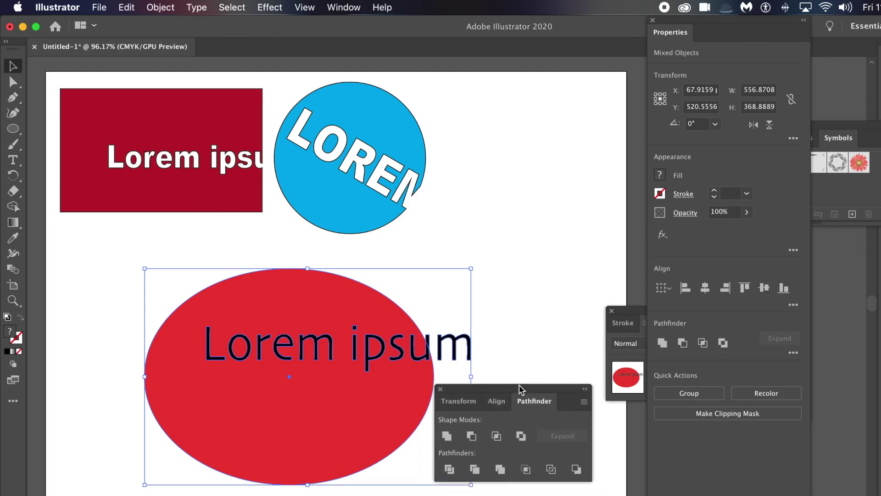
click(331, 7)
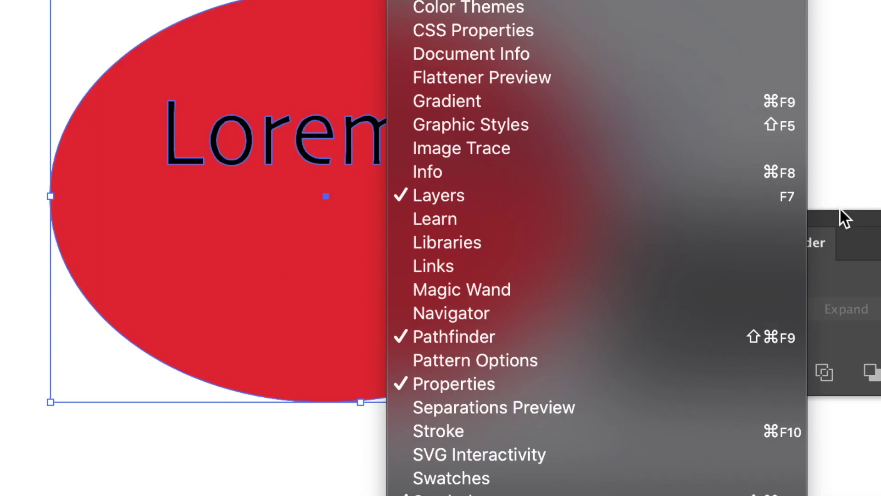
click(557, 384)
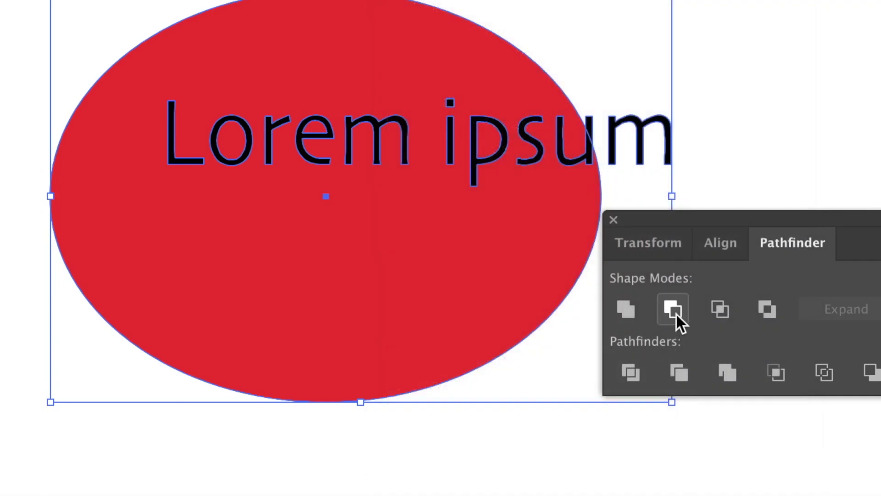
click(674, 310)
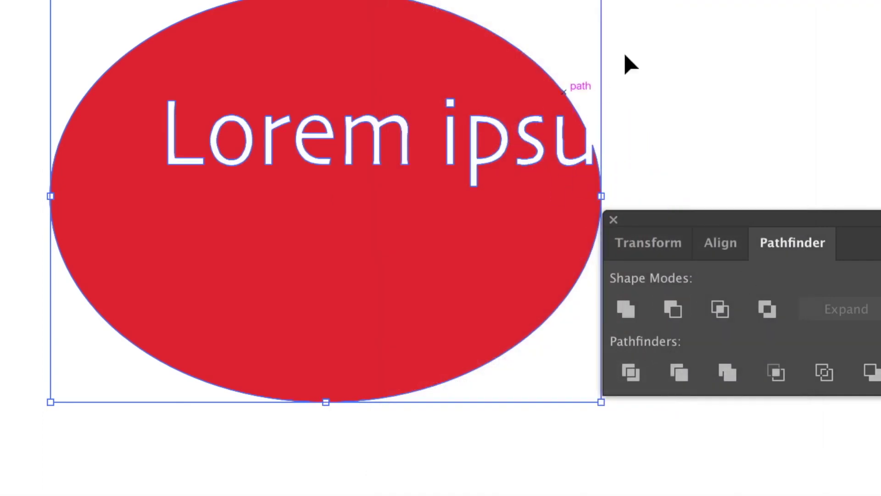
click(734, 62)
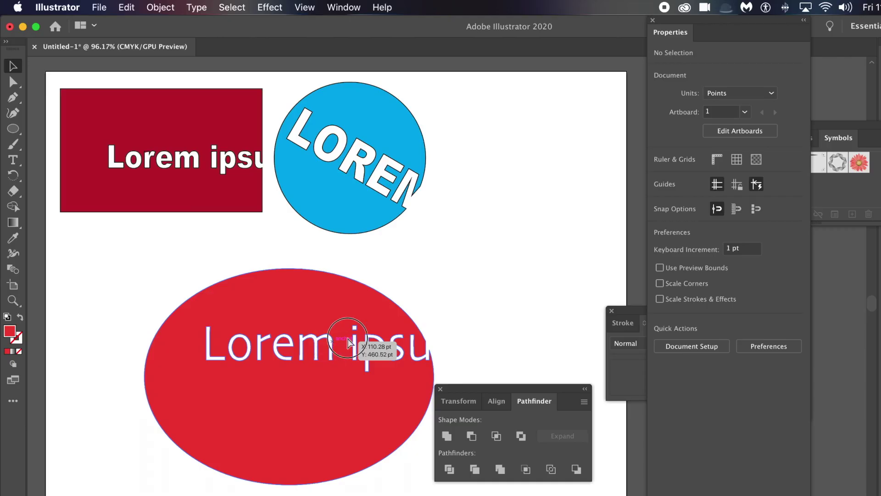
- Move the cut-out ellipse over the rectangle and circle to check its transparency, and delete it
drag(402, 140, 323, 0)
drag(288, 262, 305, 200)
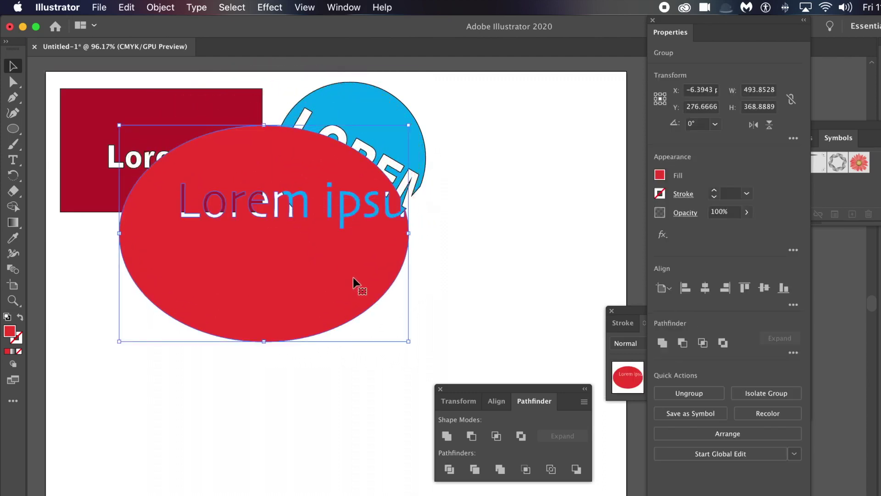
key(Delete)
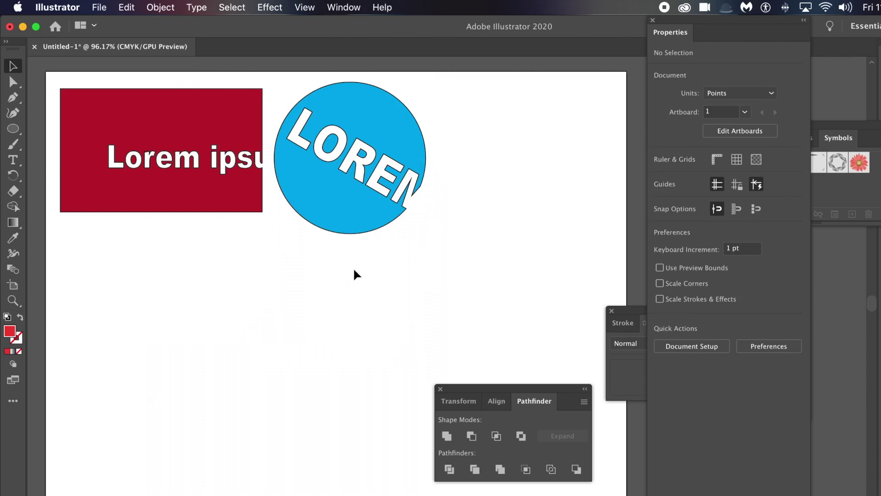
- Draw a tilted red five-pointed star about 501 by 525 pt below the rectangle and circle
click(13, 129)
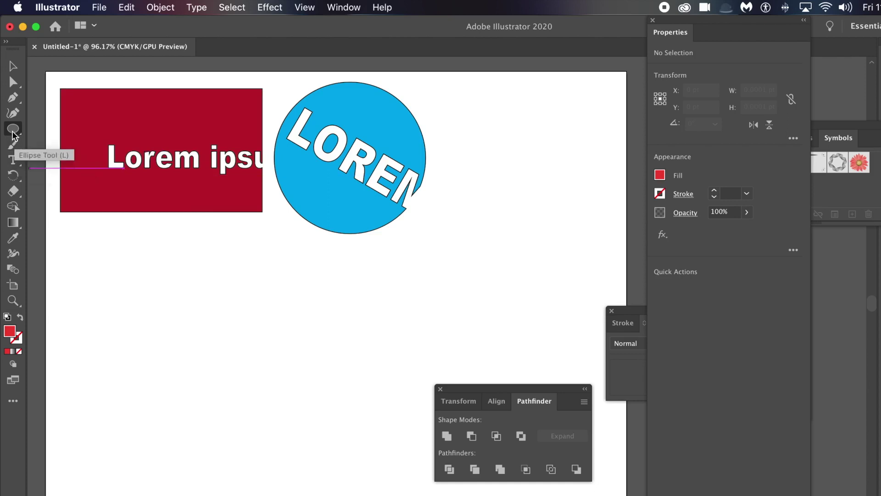
drag(12, 129, 46, 176)
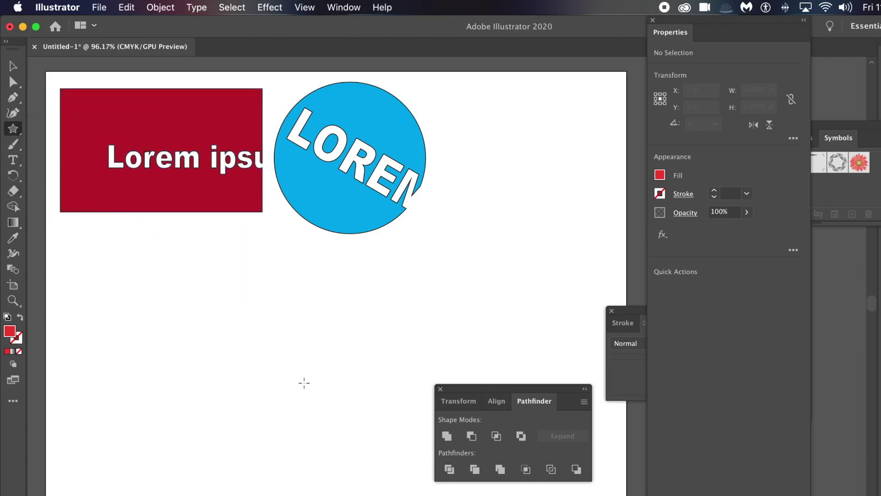
drag(275, 343, 404, 440)
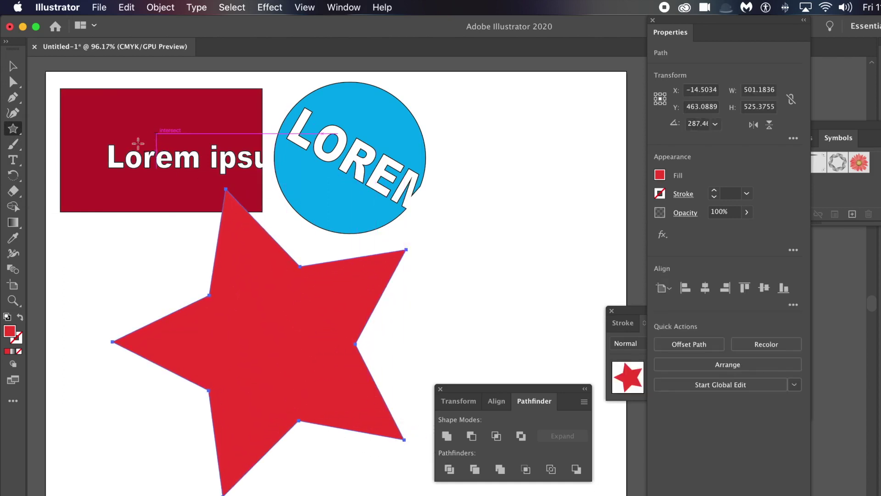
- Add Lorem ipsum placeholder text beside the star and set its font to Arial Black
click(12, 162)
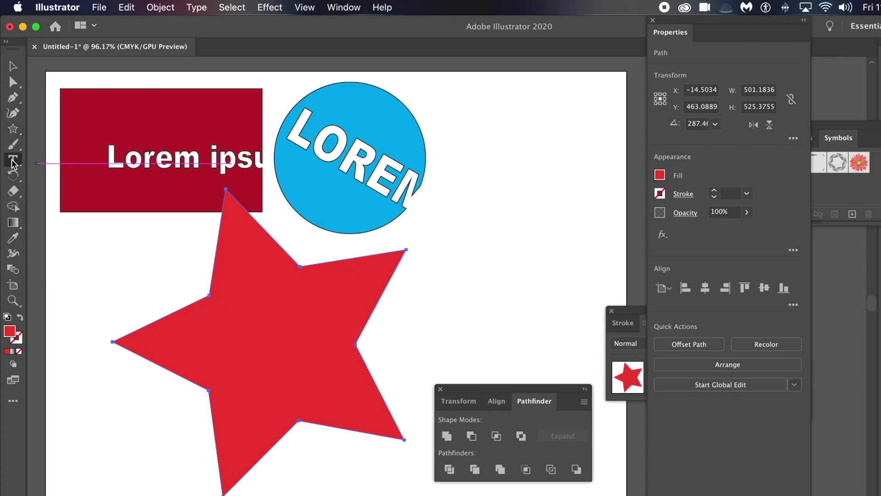
click(386, 346)
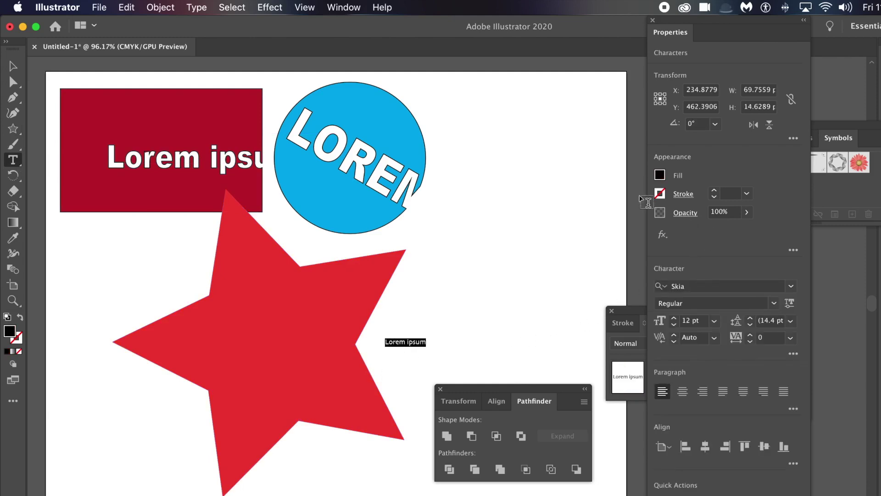
click(792, 287)
scroll(759, 403, down, 3)
scroll(754, 406, up, 3)
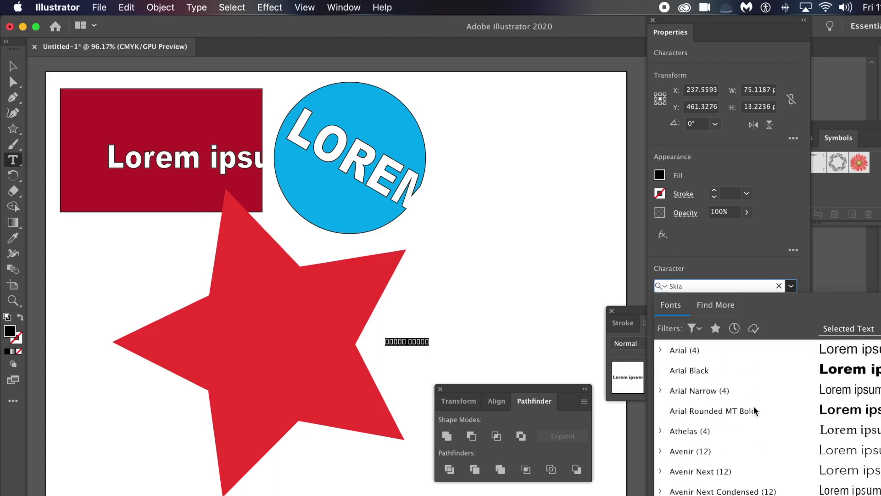
click(696, 375)
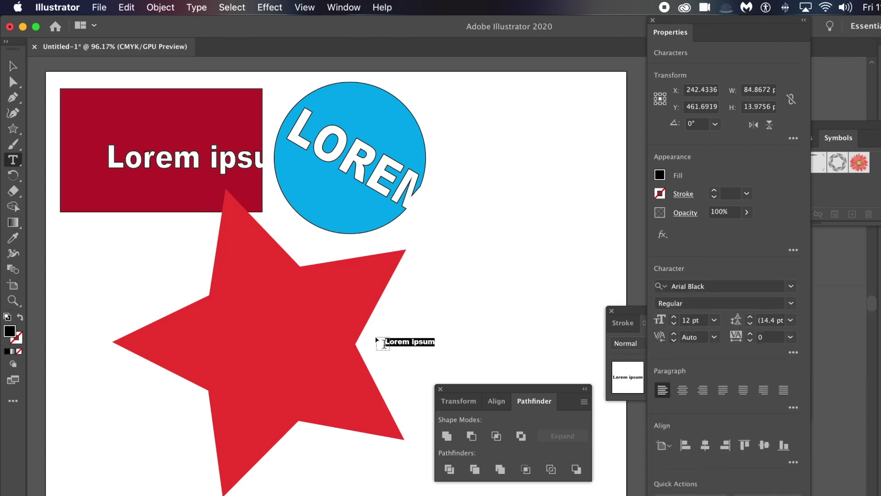
- Enlarge the text to about 509 by 161 pt and position it across the star's middle, extending past its right side
click(11, 69)
drag(386, 339, 136, 226)
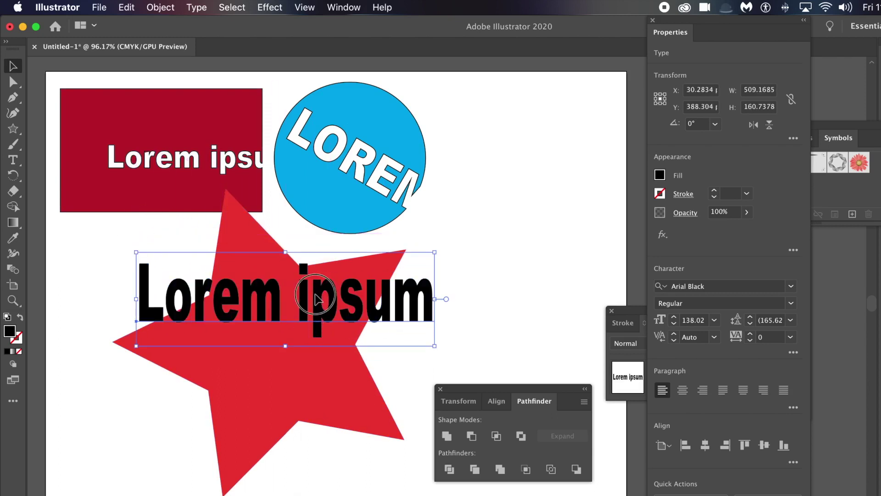
drag(320, 302, 372, 345)
- Select the star and the text together and group them
drag(142, 271, 277, 390)
drag(310, 420, 325, 426)
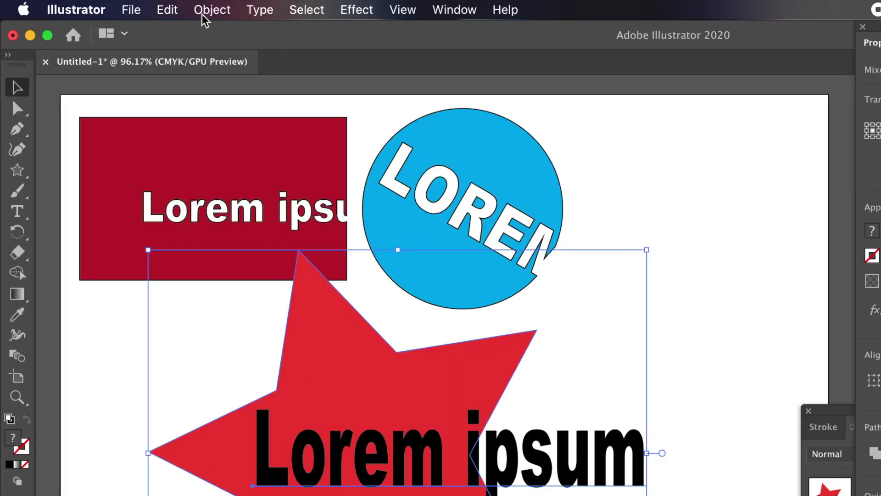
click(213, 10)
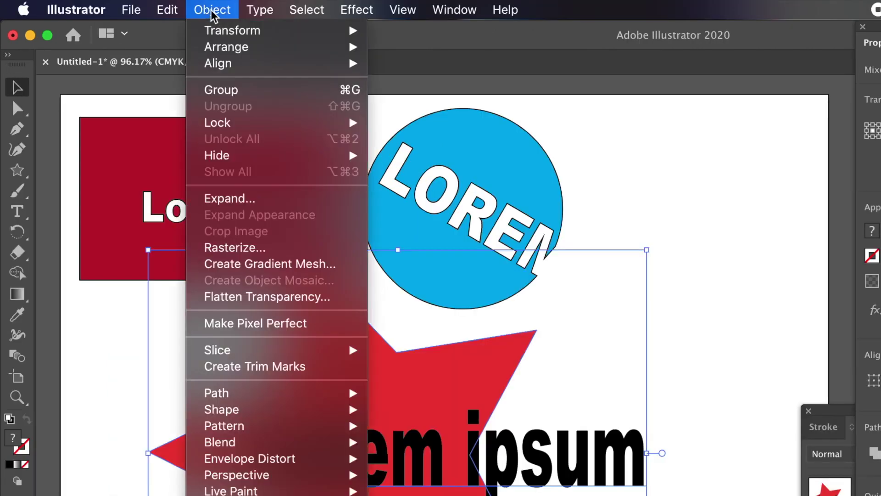
click(220, 91)
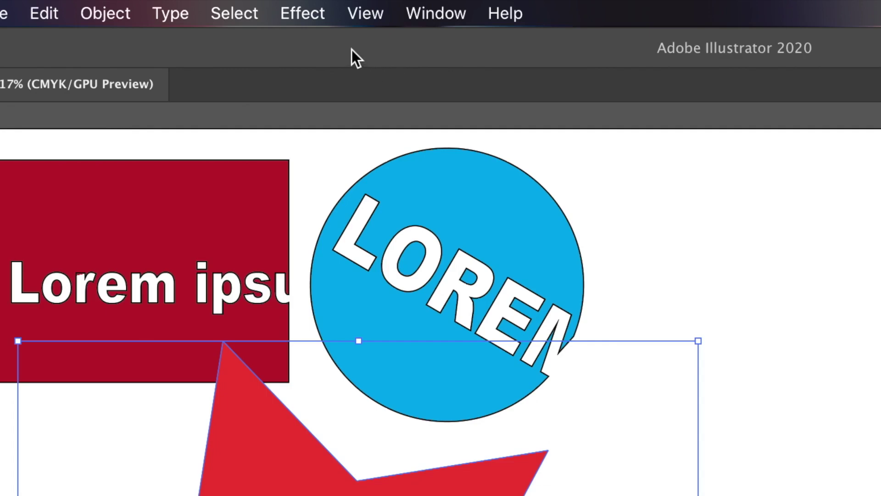
- Apply the Pathfinder Subtract effect to the star and text group and move the group about 84 pt to the left
click(320, 18)
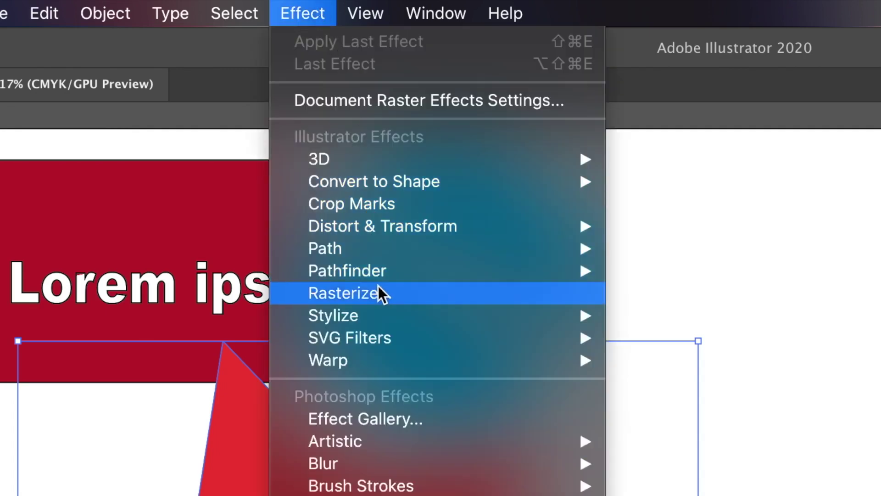
mouse_move(381, 277)
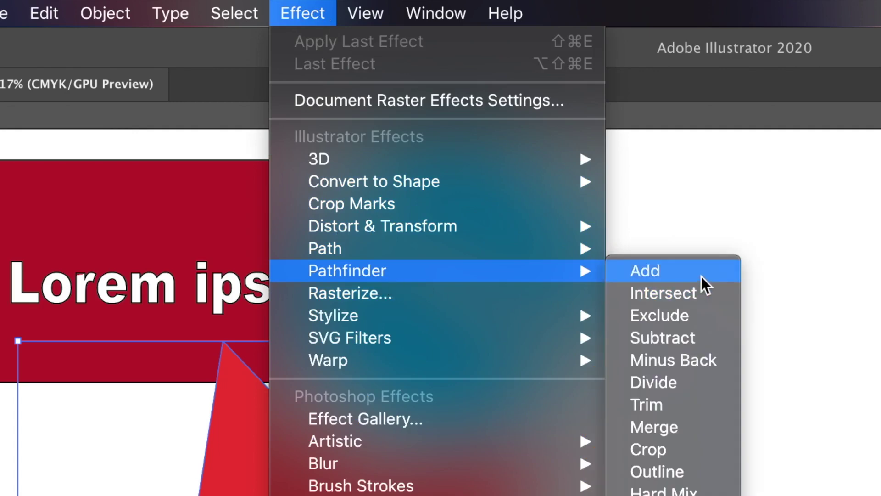
click(715, 342)
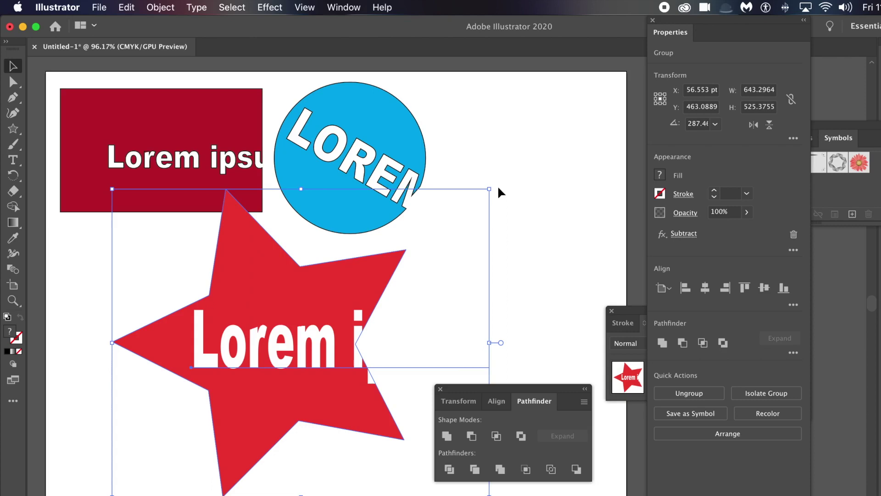
click(536, 201)
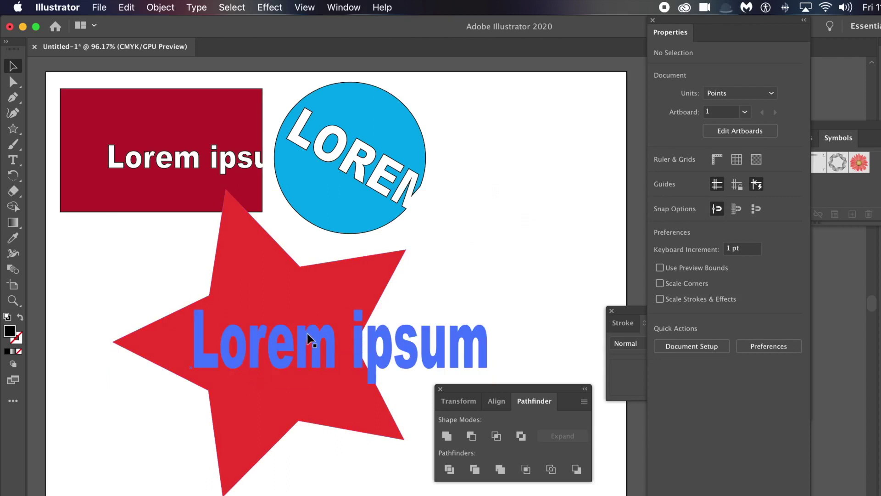
drag(302, 335, 253, 344)
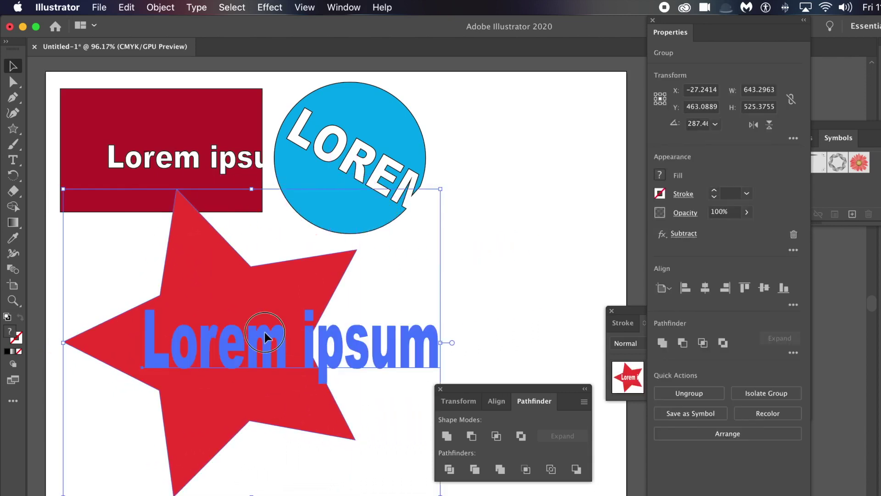
- Isolate the star group, rotate its live text to about 297°, and enlarge it to about 311 pt across the star
double_click(265, 334)
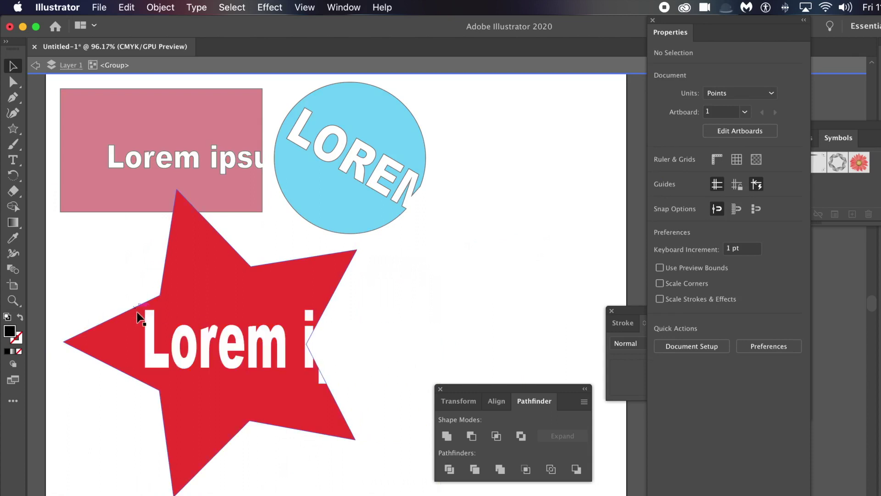
drag(142, 318, 178, 368)
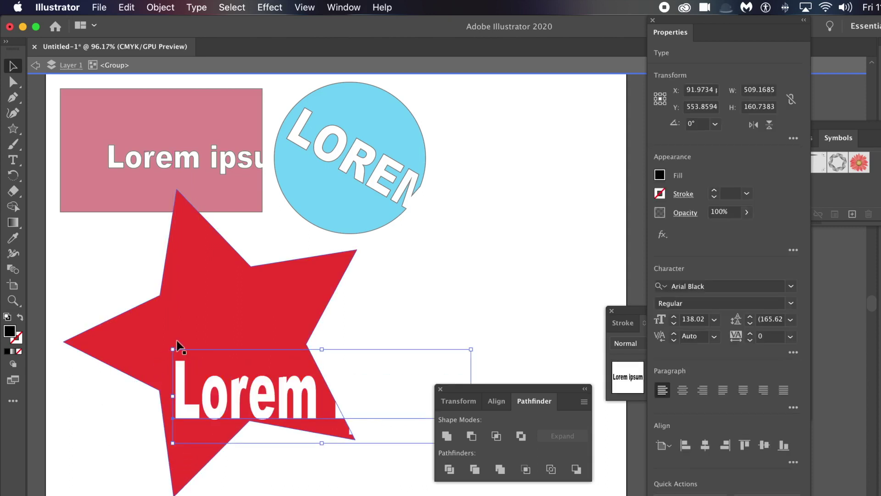
drag(172, 342, 296, 227)
drag(284, 338, 181, 299)
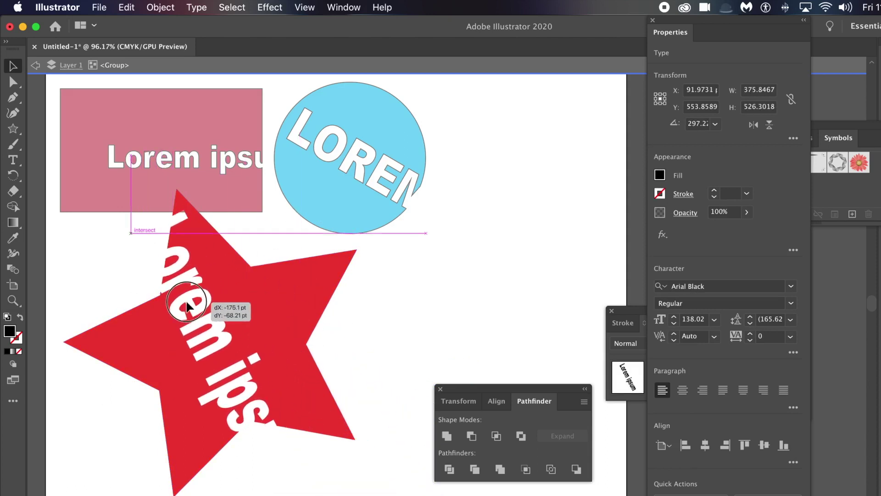
drag(450, 487, 448, 470)
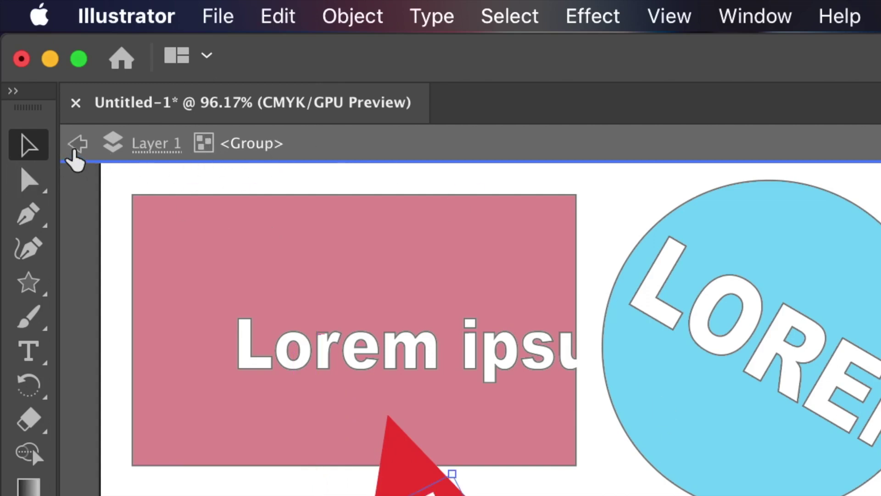
- Leave isolation mode and move the whole star group down and left, below the dark red rectangle
click(77, 143)
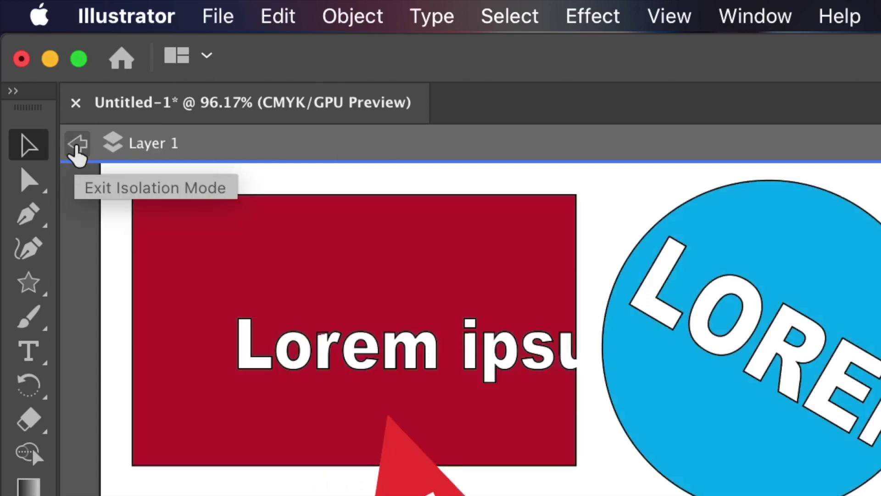
click(77, 144)
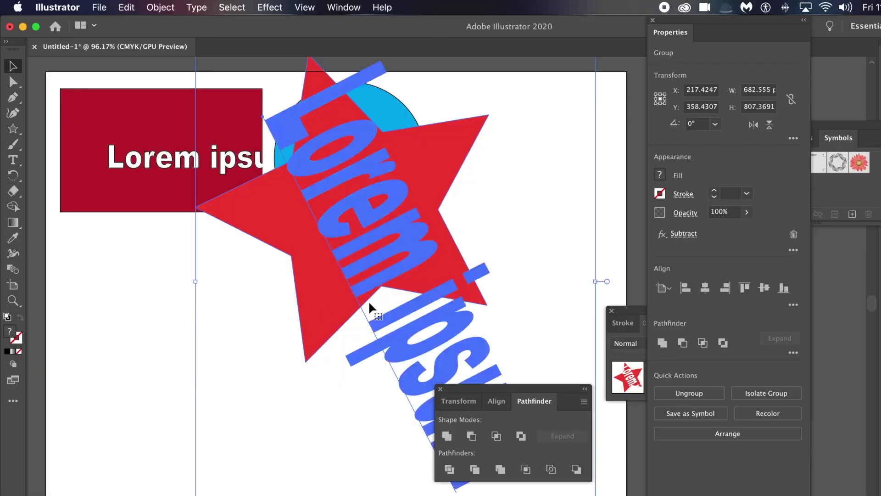
drag(374, 214, 241, 350)
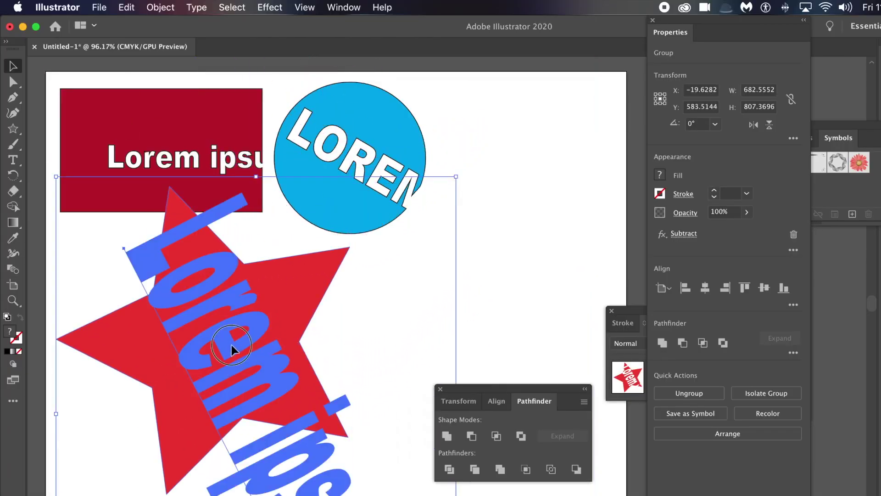
- Isolate the star group again and move its live text up and left until the word ipsum lies over the star
double_click(232, 345)
drag(235, 355, 156, 195)
drag(240, 393, 233, 373)
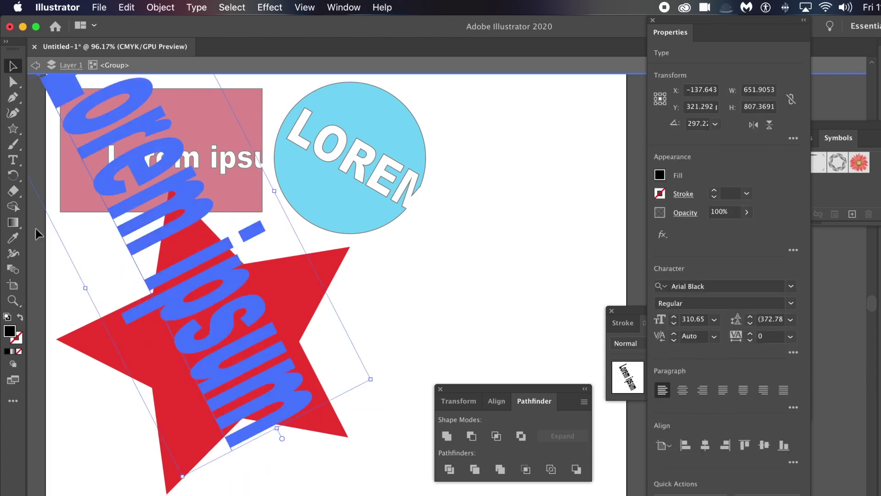
- Replace the word ipsum in the star's live text with ddddd and finish text editing
click(13, 160)
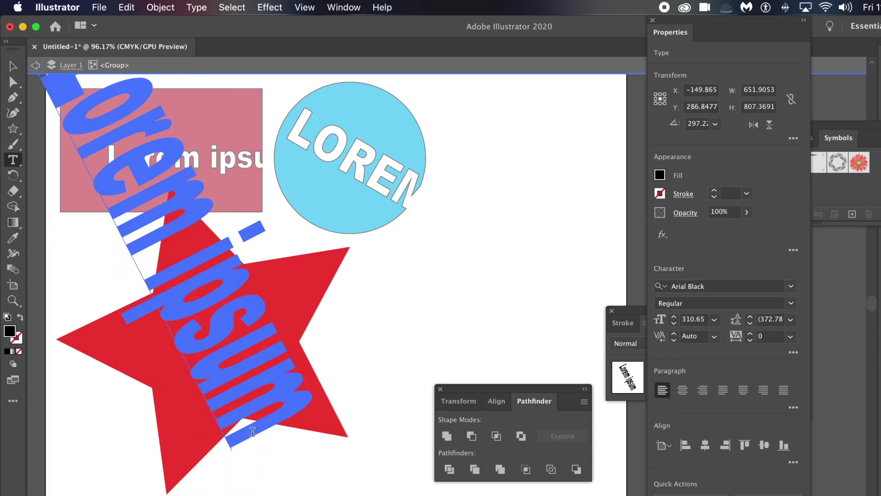
key(super+v)
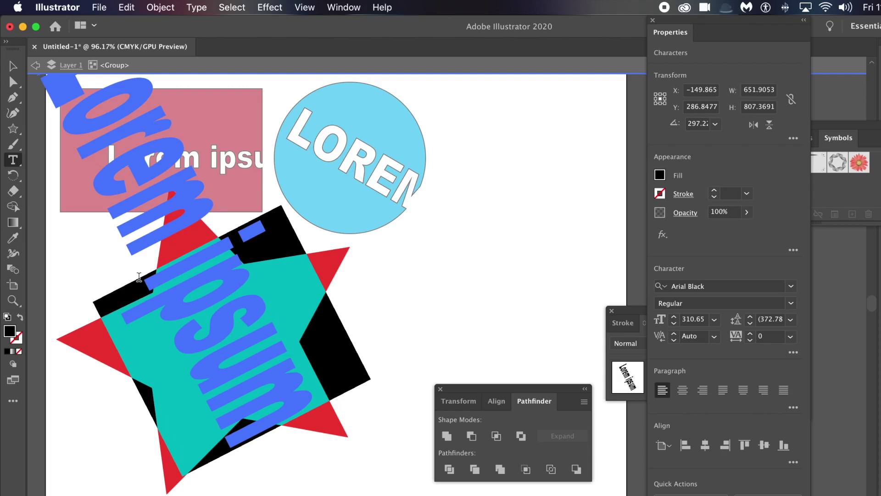
text(d)
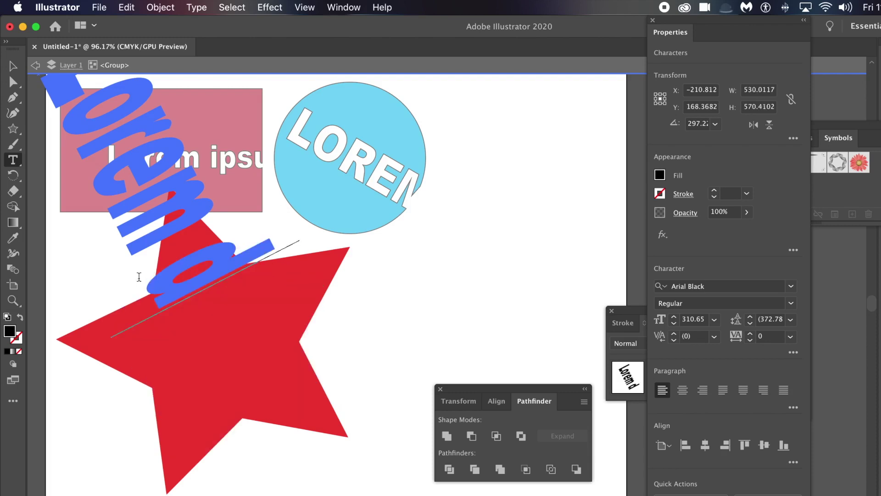
text(ddd)
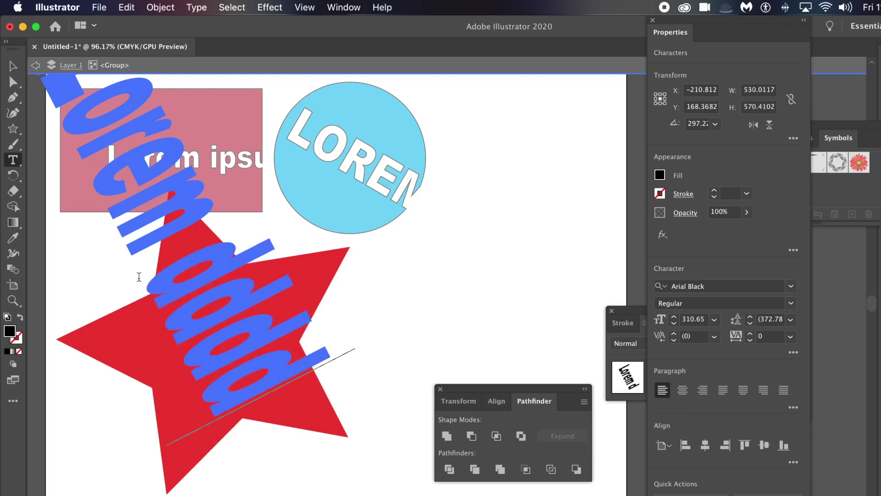
text(d)
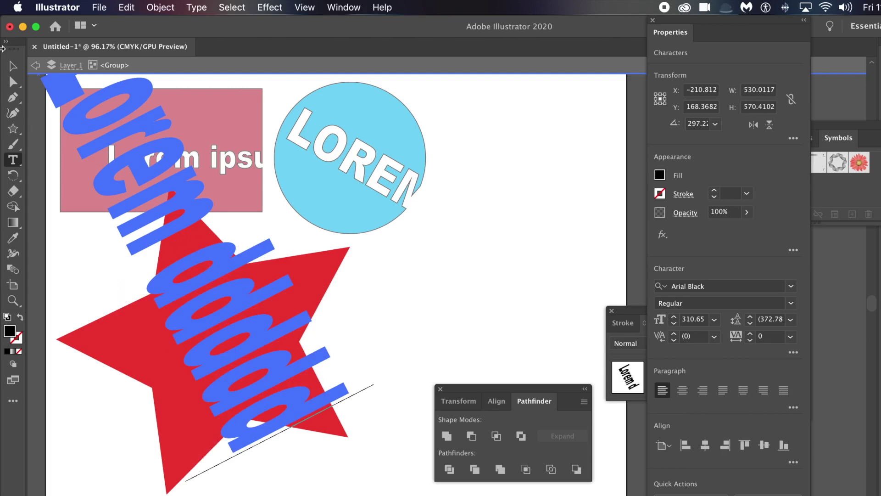
click(14, 67)
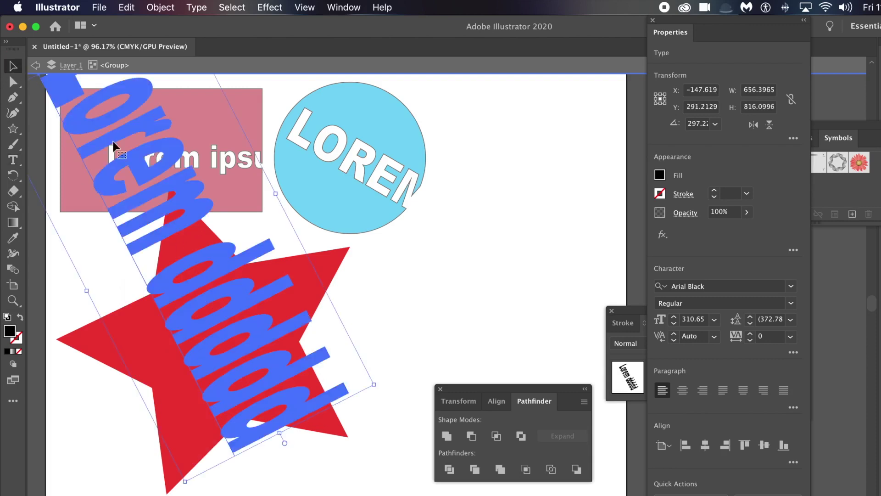
- Move the edited text about 37 pt right and 87 pt down, leave isolation mode, and shift the group about 46 pt right
drag(211, 250, 232, 300)
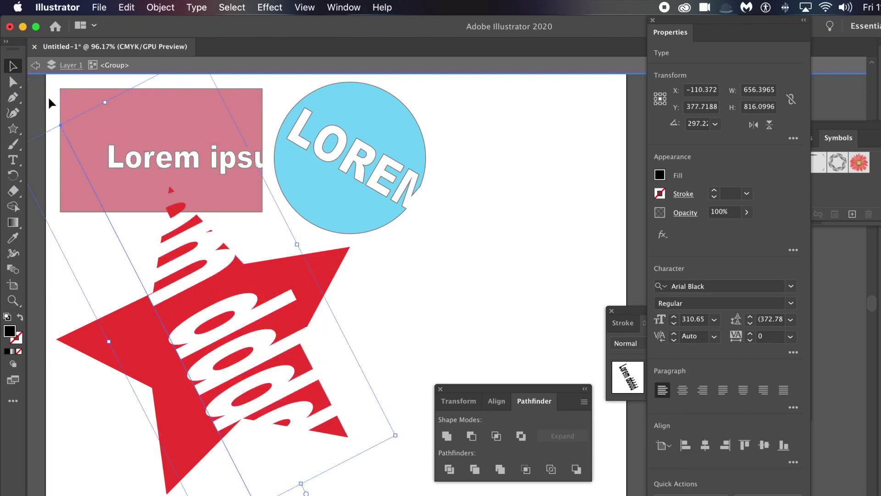
click(35, 66)
click(36, 67)
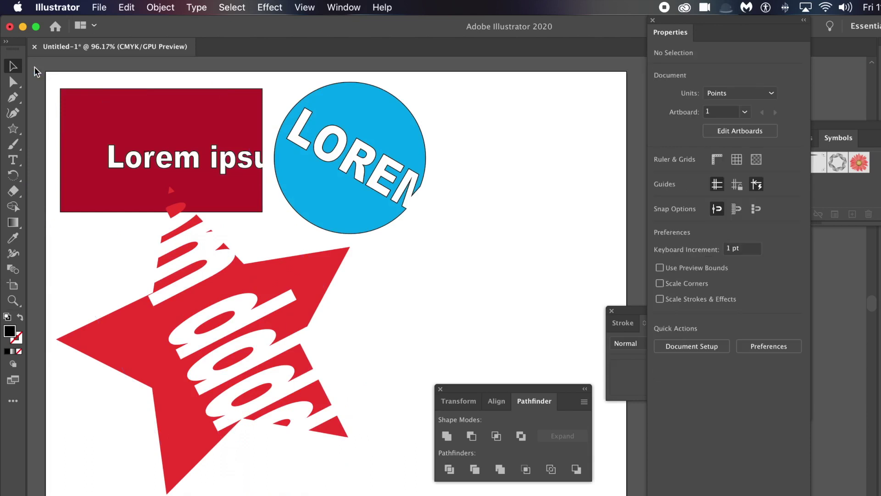
drag(255, 317, 277, 306)
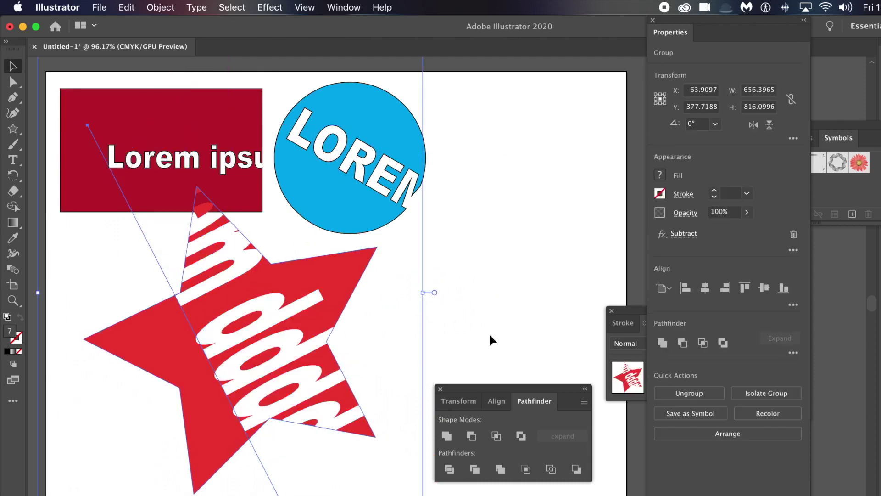
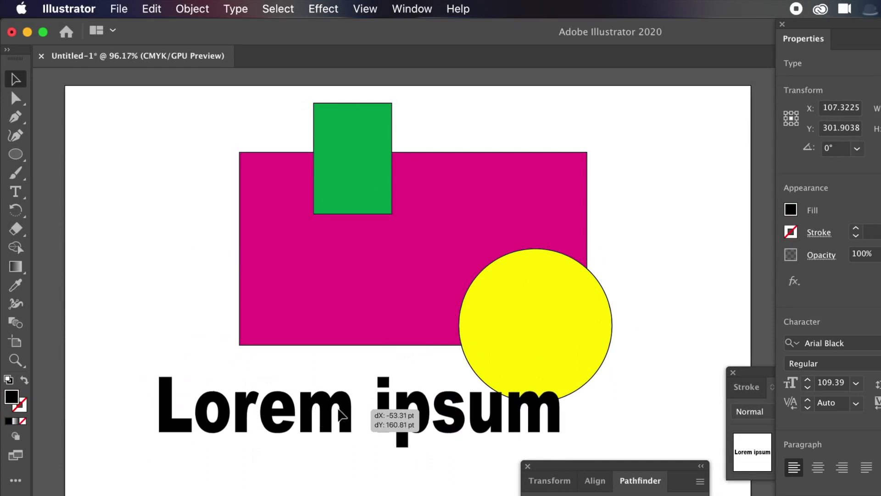
- Delete the large Lorem ipsum text and add the text LOREM below the magenta rectangle
key(Delete)
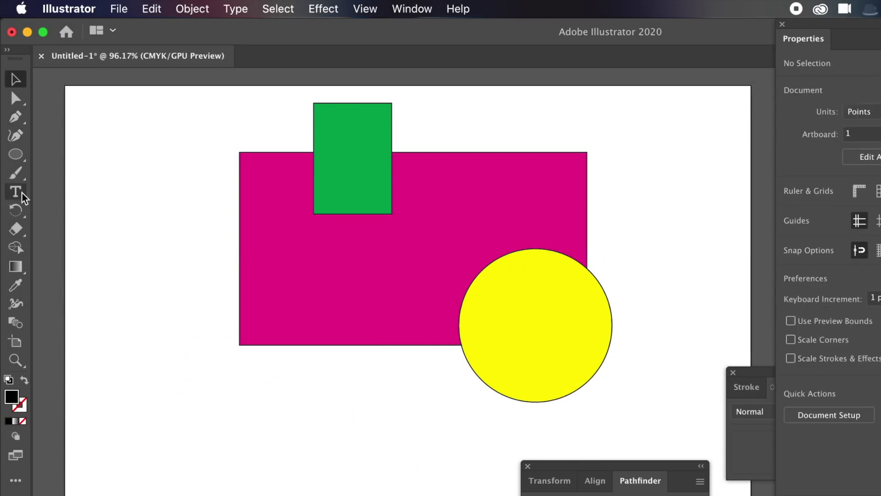
click(18, 192)
click(339, 392)
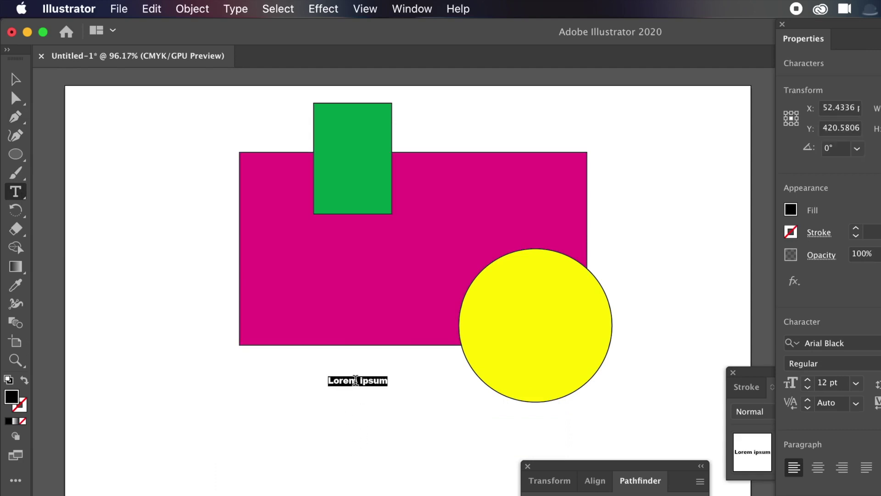
text(LOREM)
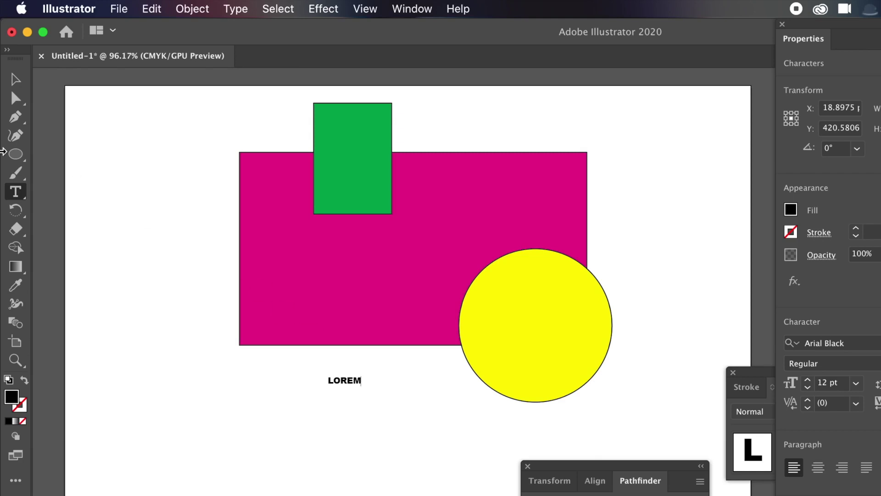
click(25, 79)
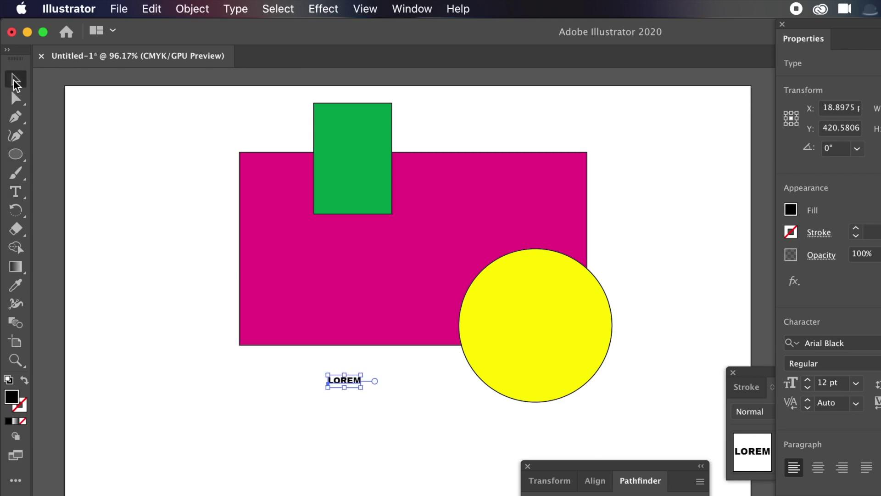
- Enlarge the LOREM text to about 129 pt and rotate it to about 320° so it runs diagonally across all three shapes
drag(362, 379, 638, 255)
drag(592, 318, 484, 271)
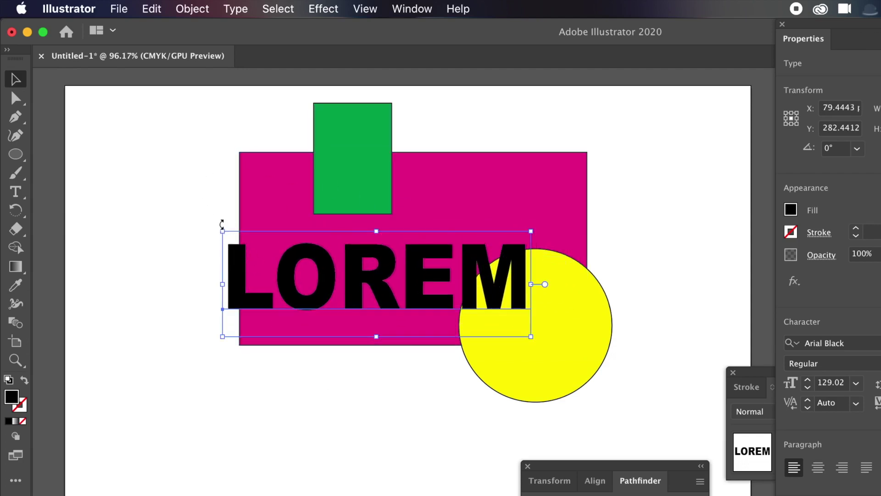
drag(221, 228, 305, 154)
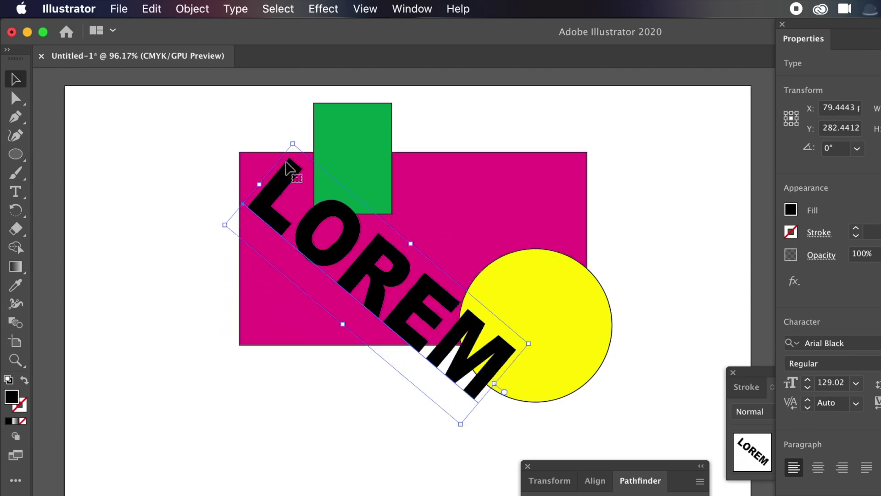
- Select the green rectangle, magenta rectangle, yellow circle and LOREM text together and group them
drag(182, 98, 527, 348)
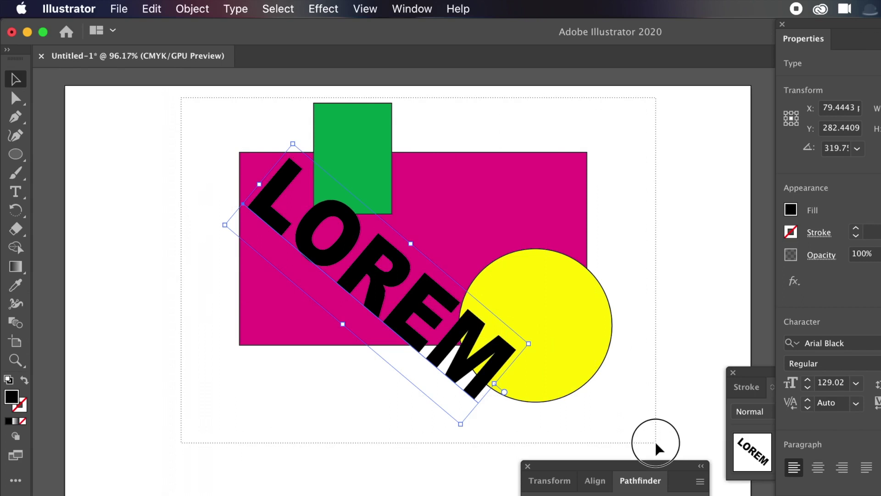
drag(655, 442, 657, 442)
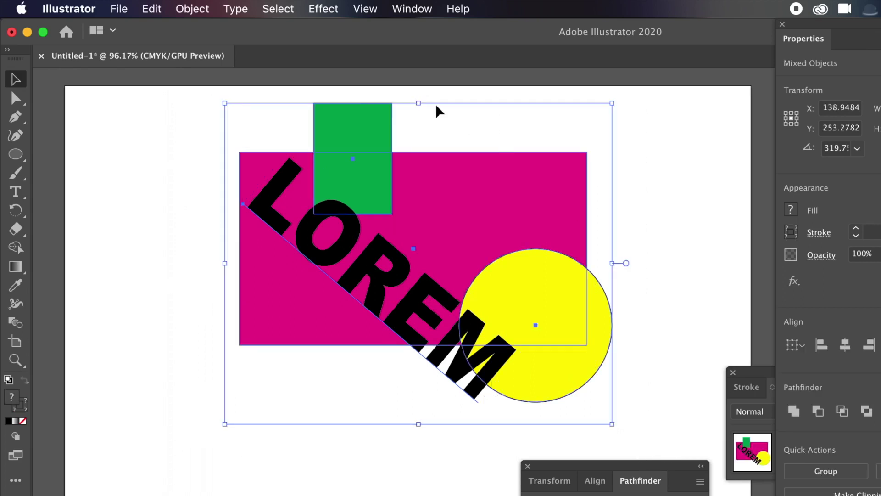
click(186, 13)
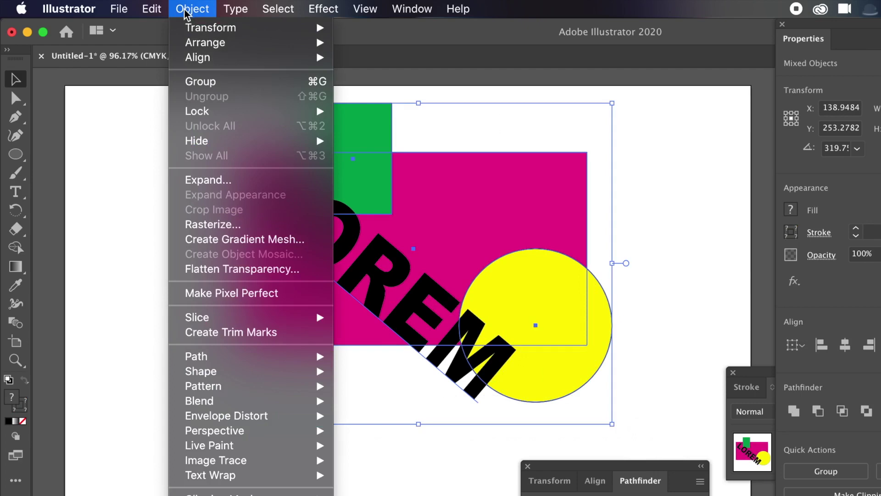
click(205, 87)
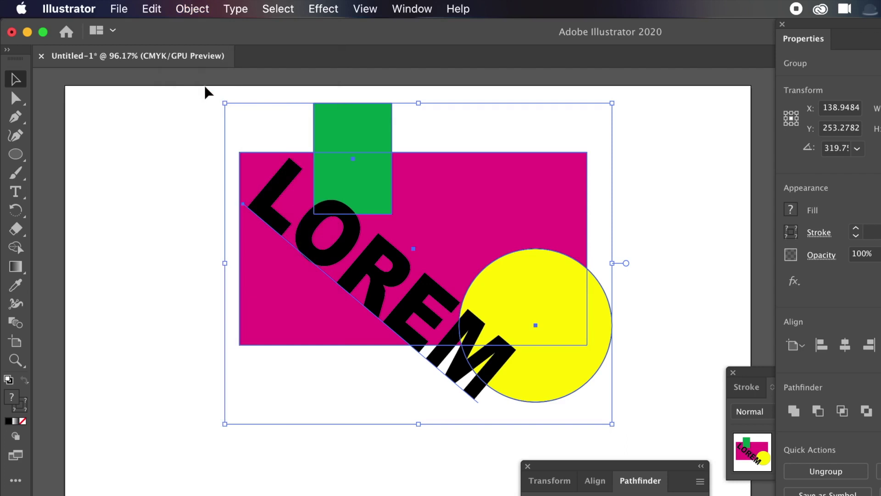
- Apply the Pathfinder Subtract effect to the group of shapes and text and deselect it
click(323, 9)
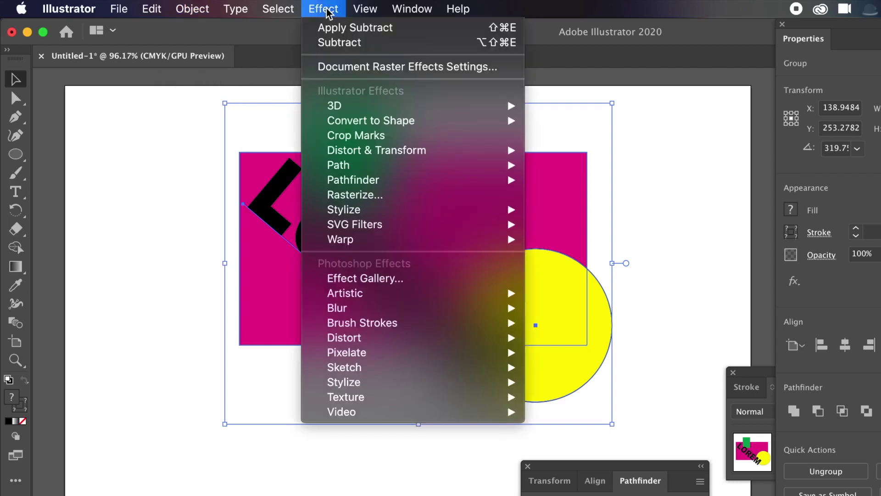
mouse_move(385, 181)
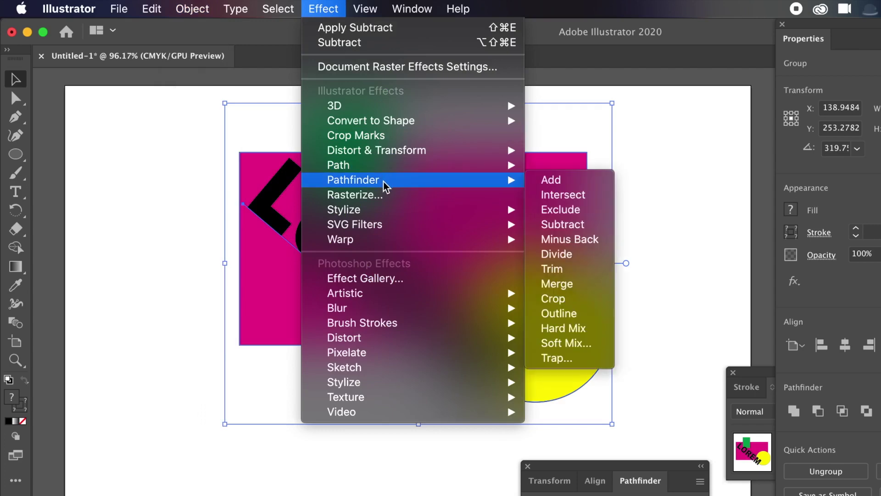
click(597, 225)
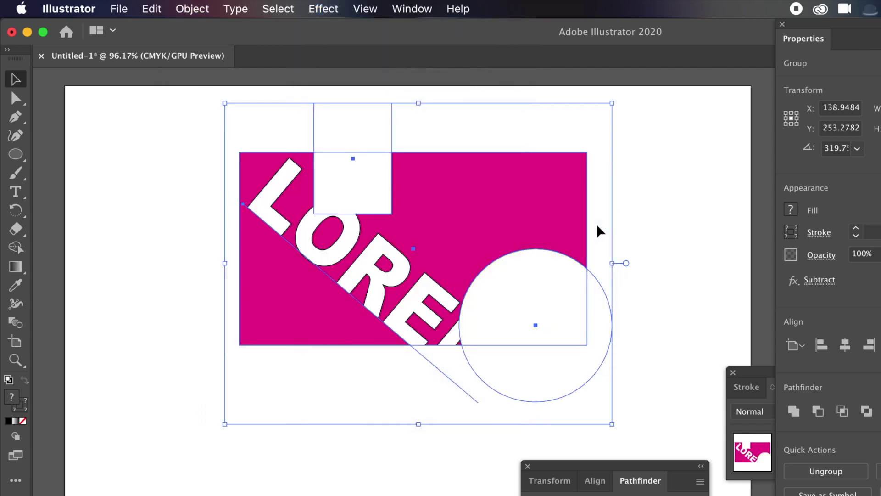
click(671, 277)
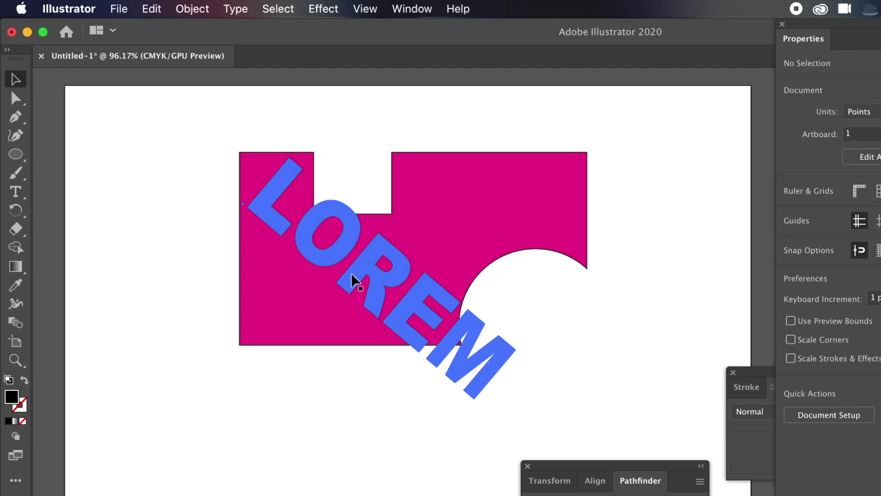
- Isolate the subtracted group and move the LOREM text up and left so it partly overhangs the magenta rectangle's upper-left corner
click(351, 273)
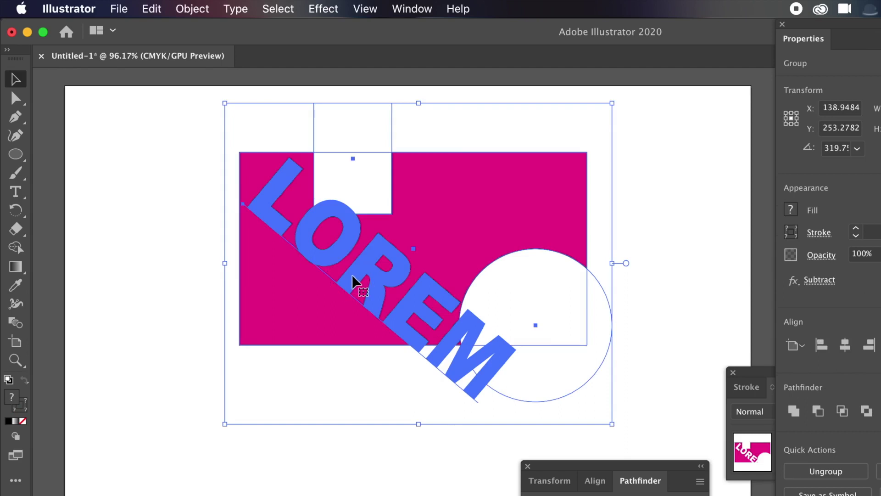
double_click(352, 274)
drag(367, 266, 214, 164)
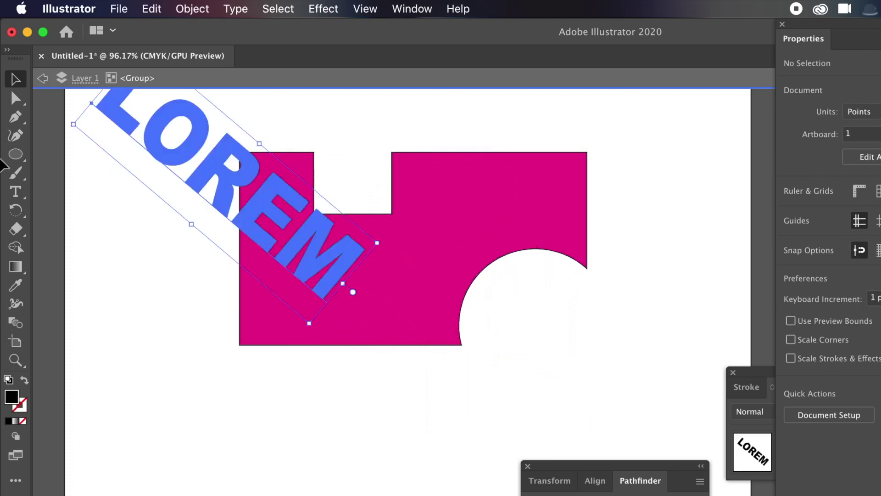
- Edit the live cut-out text inside the isolated group to read LOREM 1
click(15, 194)
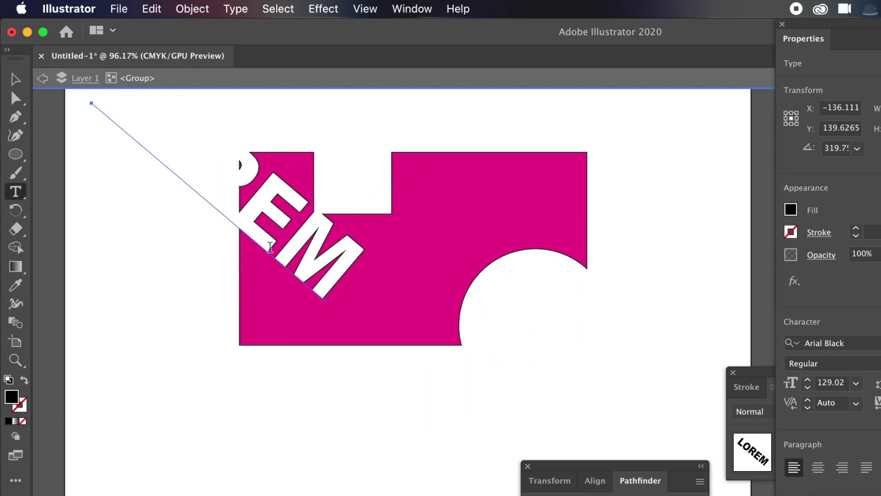
double_click(323, 278)
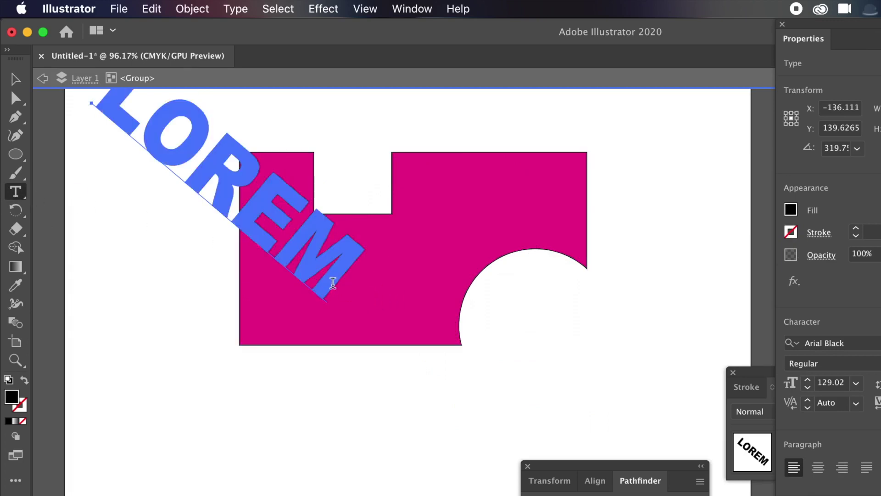
click(367, 292)
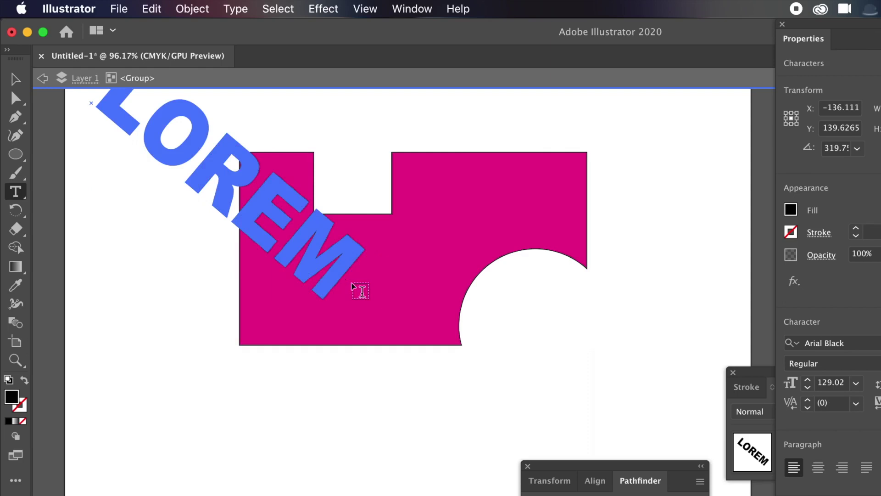
text(S)
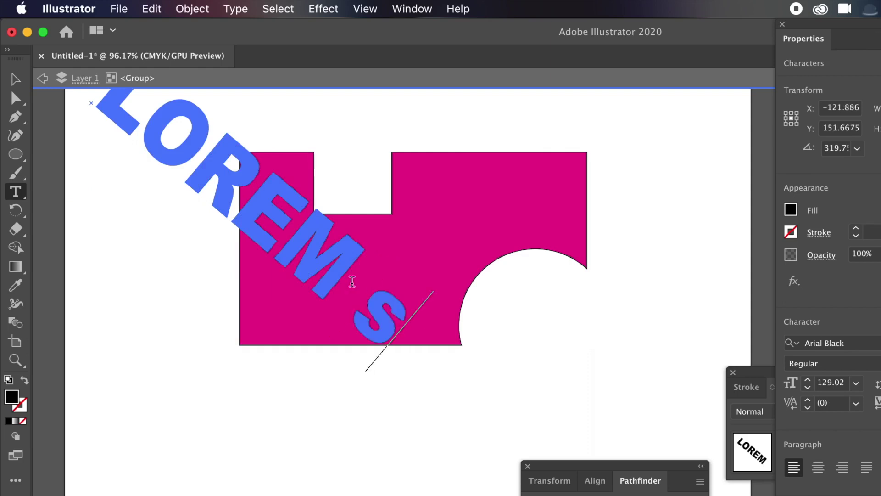
key(BackSpace)
text(1)
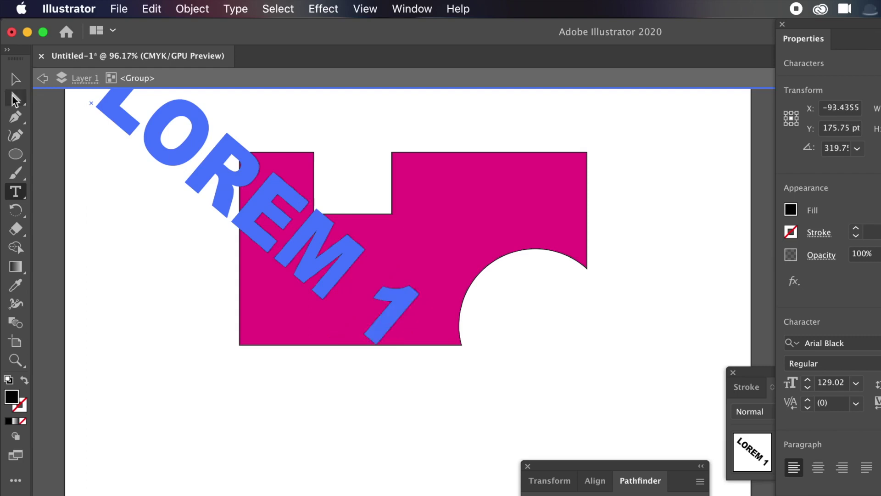
- Leave the group's isolation and move the whole cut-out artwork slightly down and to the left
click(41, 79)
click(41, 79)
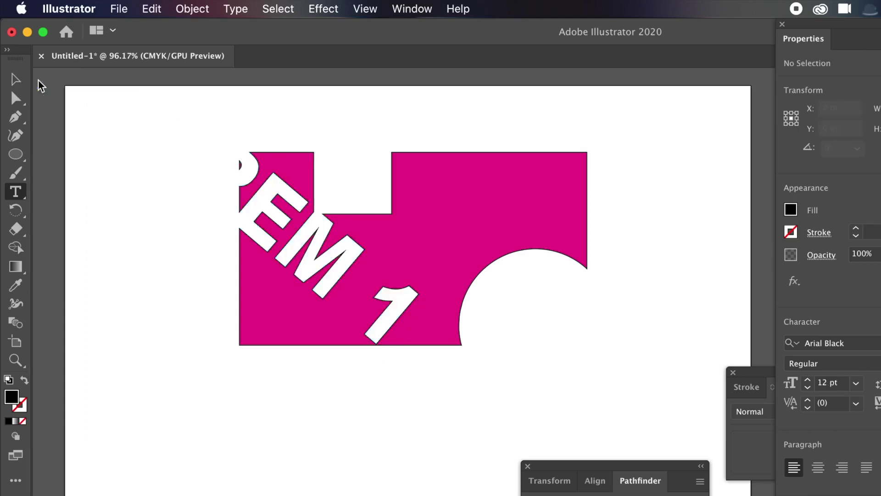
click(15, 81)
drag(343, 261, 285, 290)
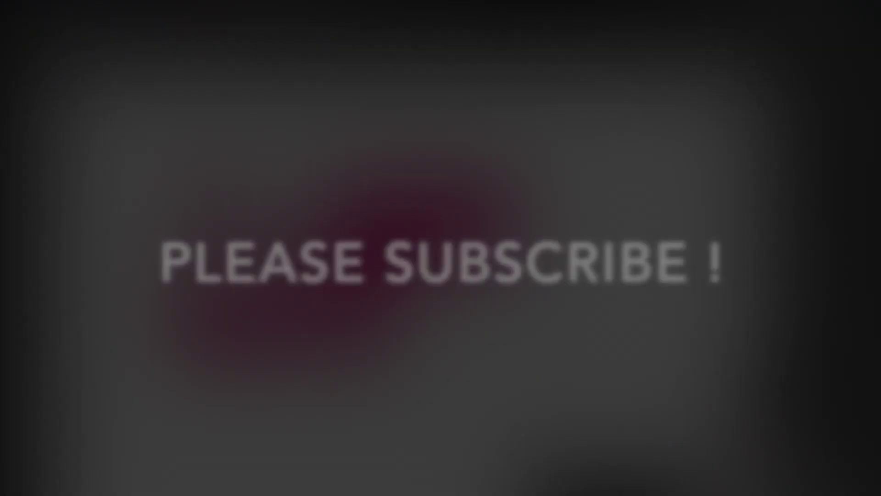